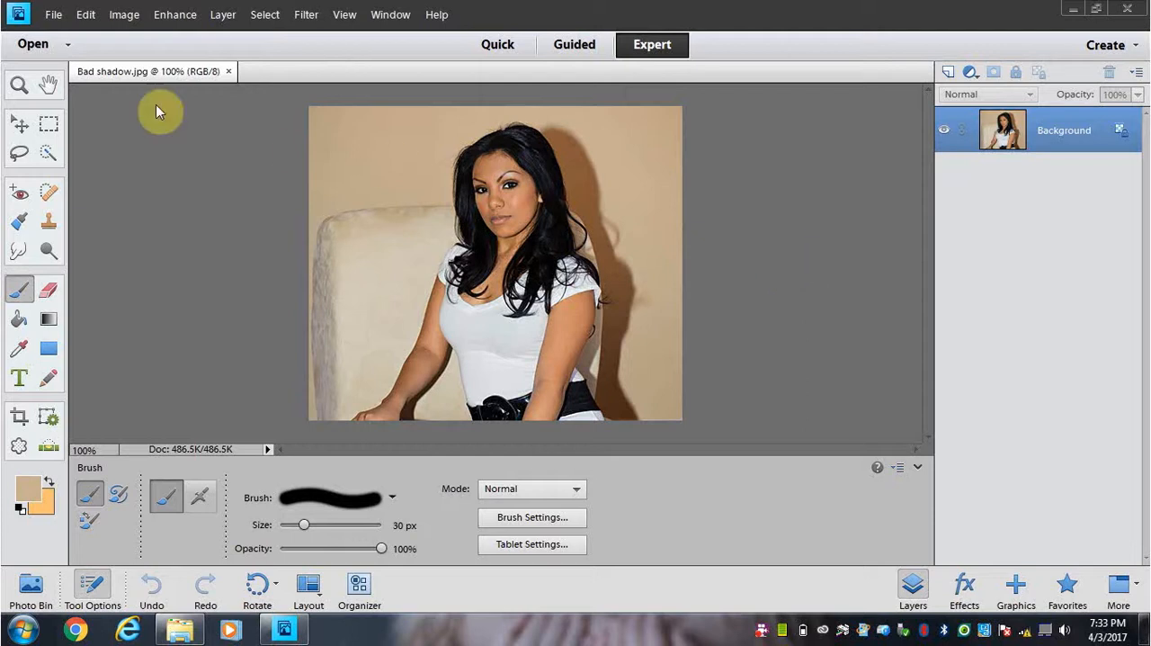
Step: Check the photo's pixel dimensions, document size and resolution in the Image Size settings
{"action": "left_click", "coordinate": [54, 16]}
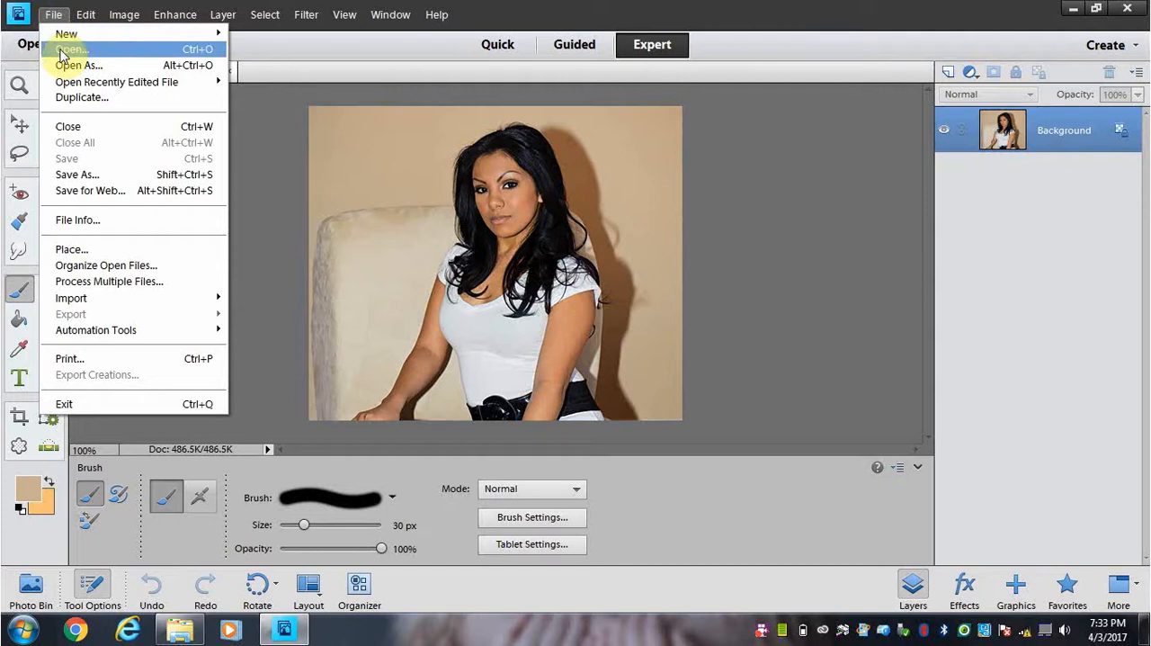
{"action": "mouse_move", "coordinate": [126, 18]}
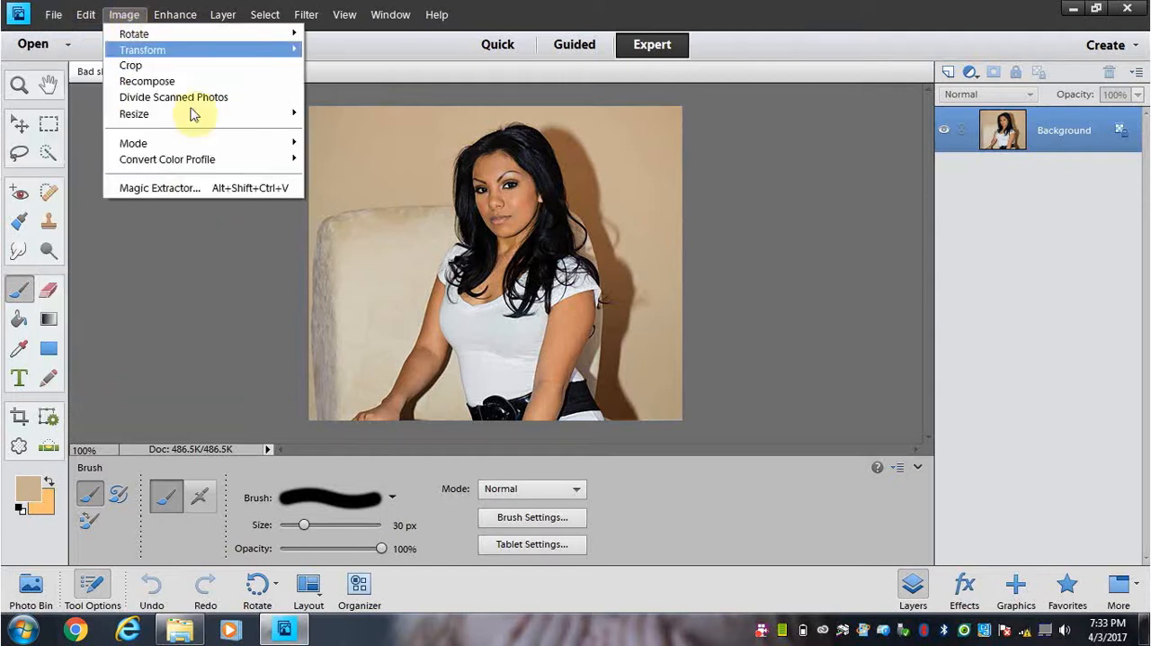
{"action": "mouse_move", "coordinate": [217, 114]}
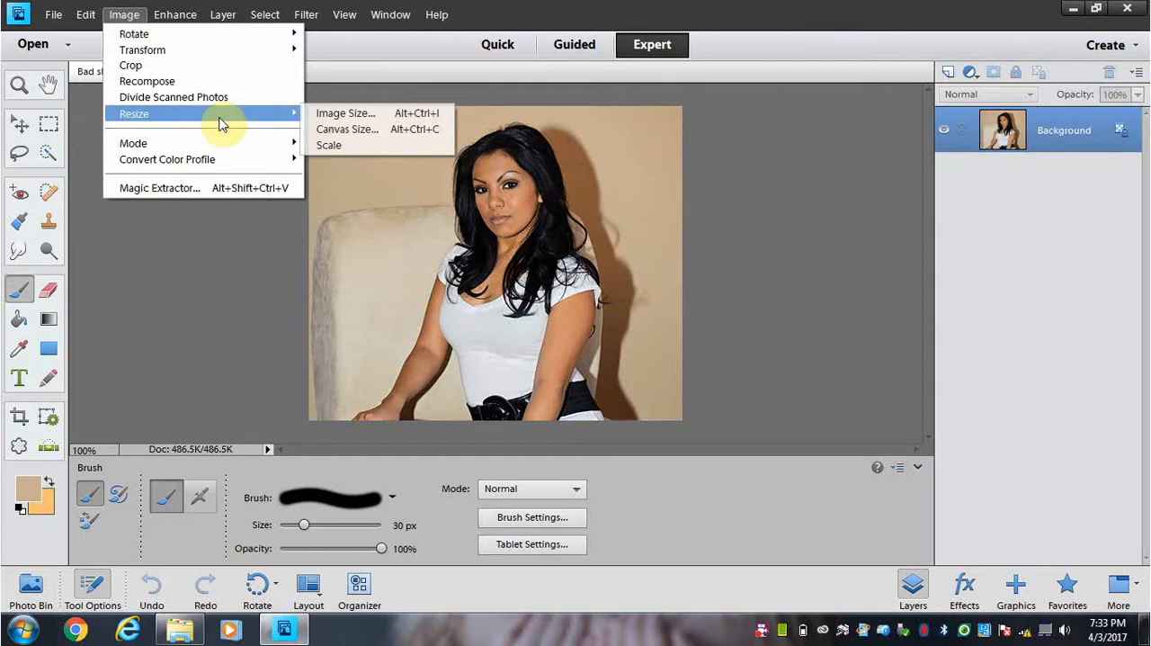
{"action": "left_click", "coordinate": [332, 113]}
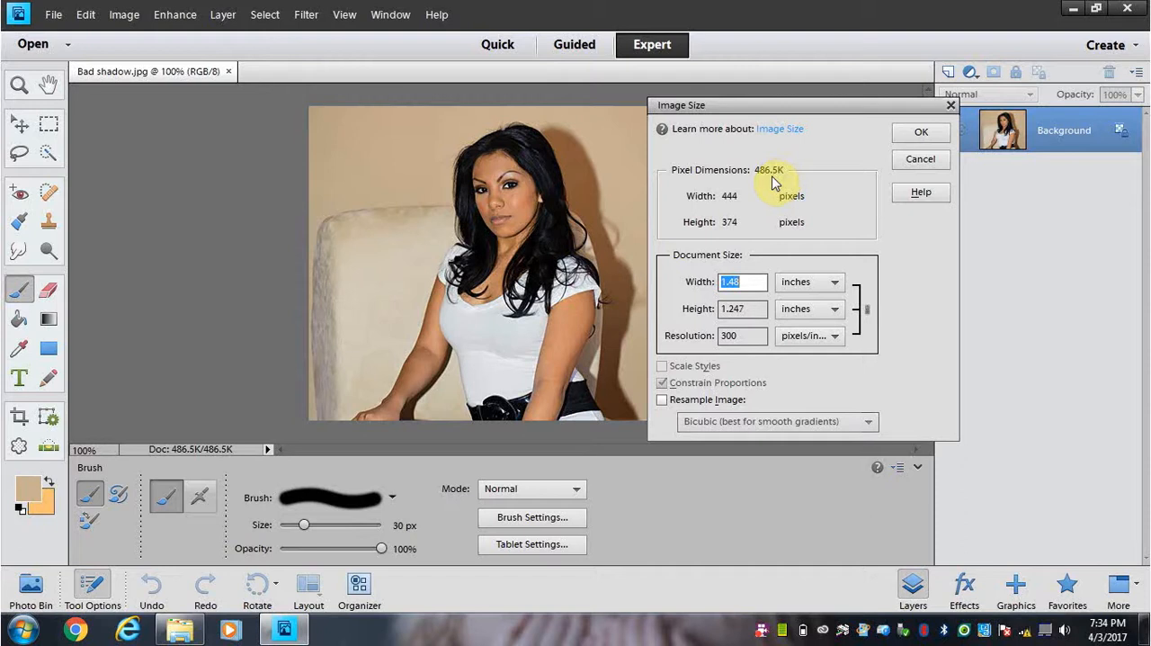
{"action": "left_click", "coordinate": [918, 135]}
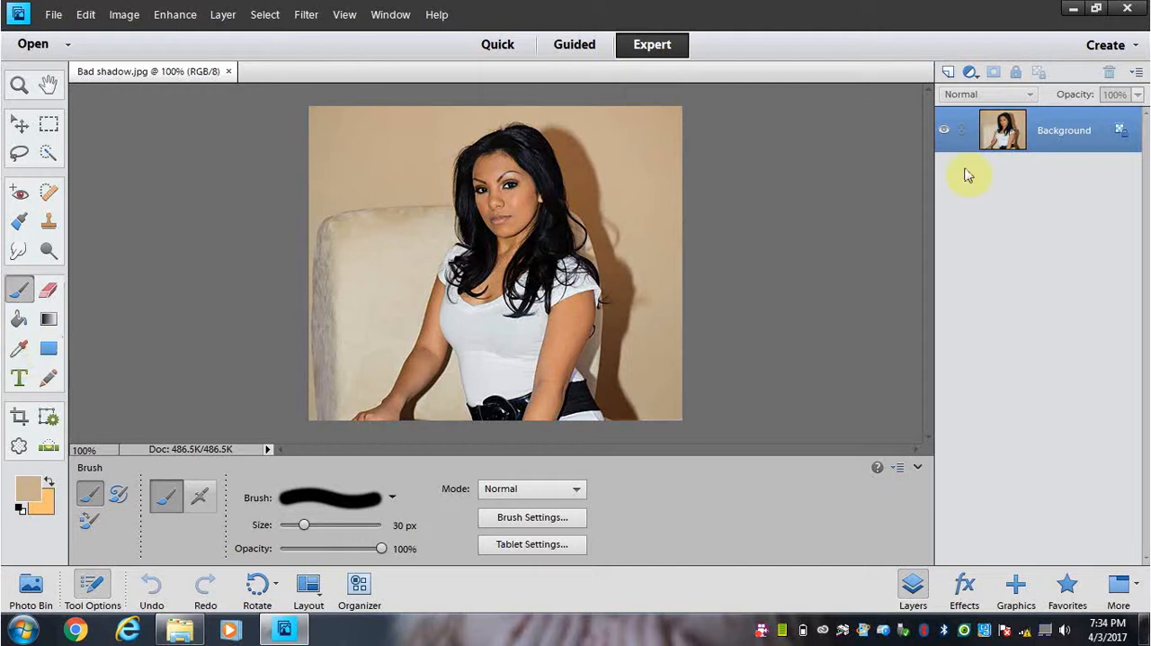
Step: Duplicate the Background layer within the same document and hide the original Background layer
{"action": "right_click", "coordinate": [1060, 144]}
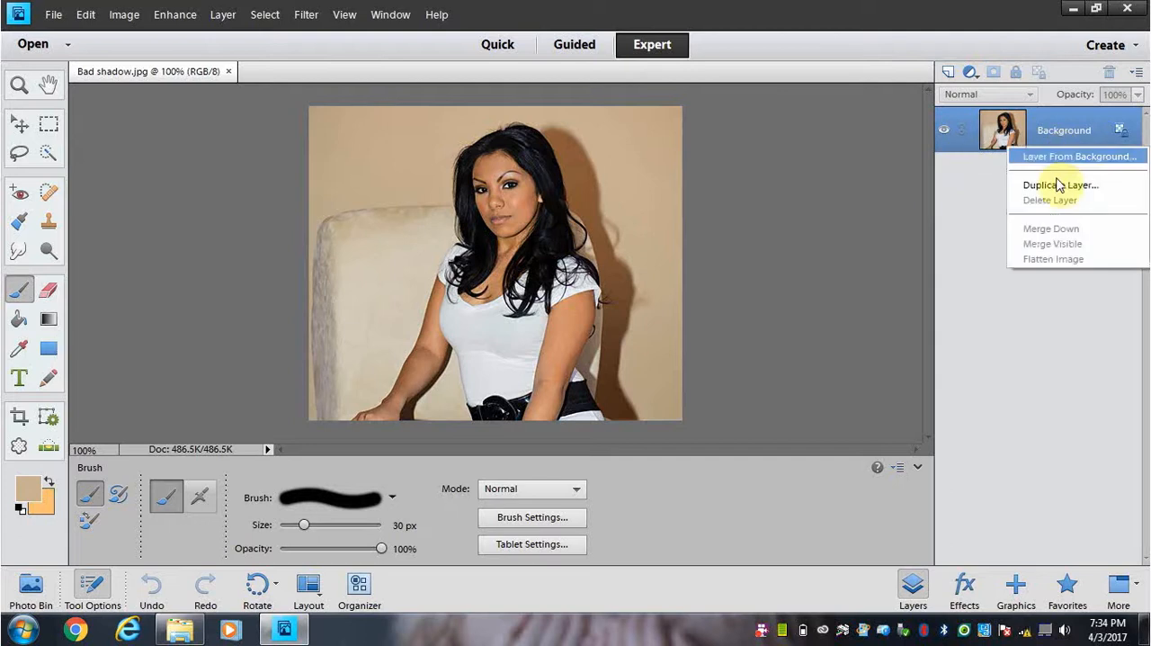
{"action": "left_click", "coordinate": [1060, 186]}
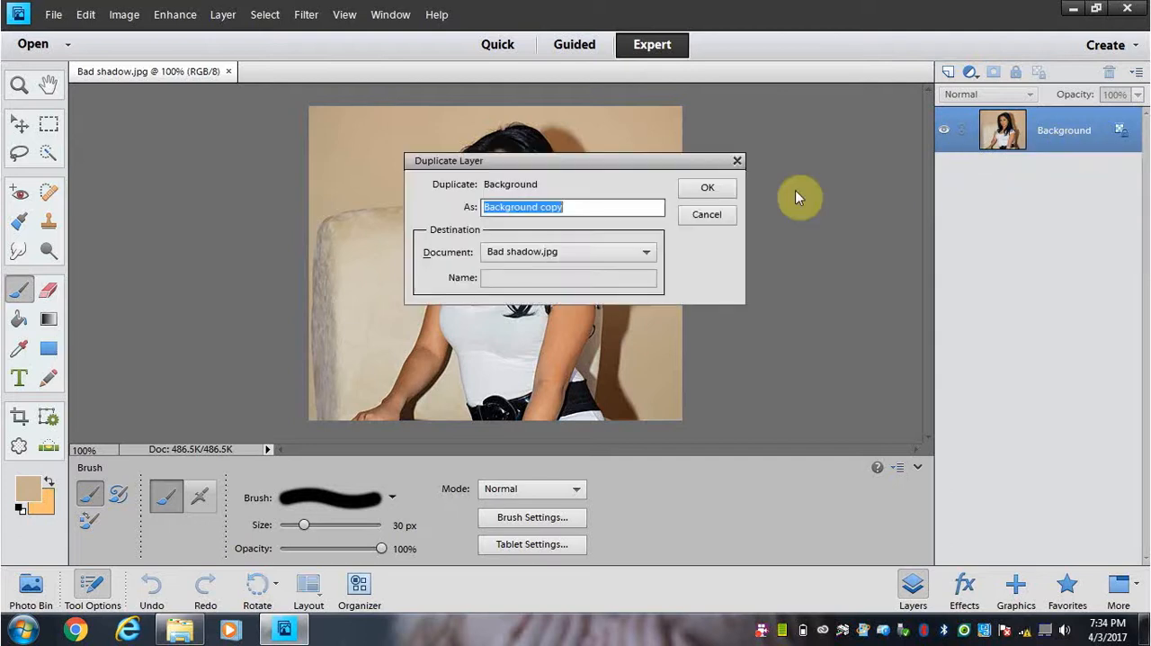
{"action": "left_click", "coordinate": [721, 189]}
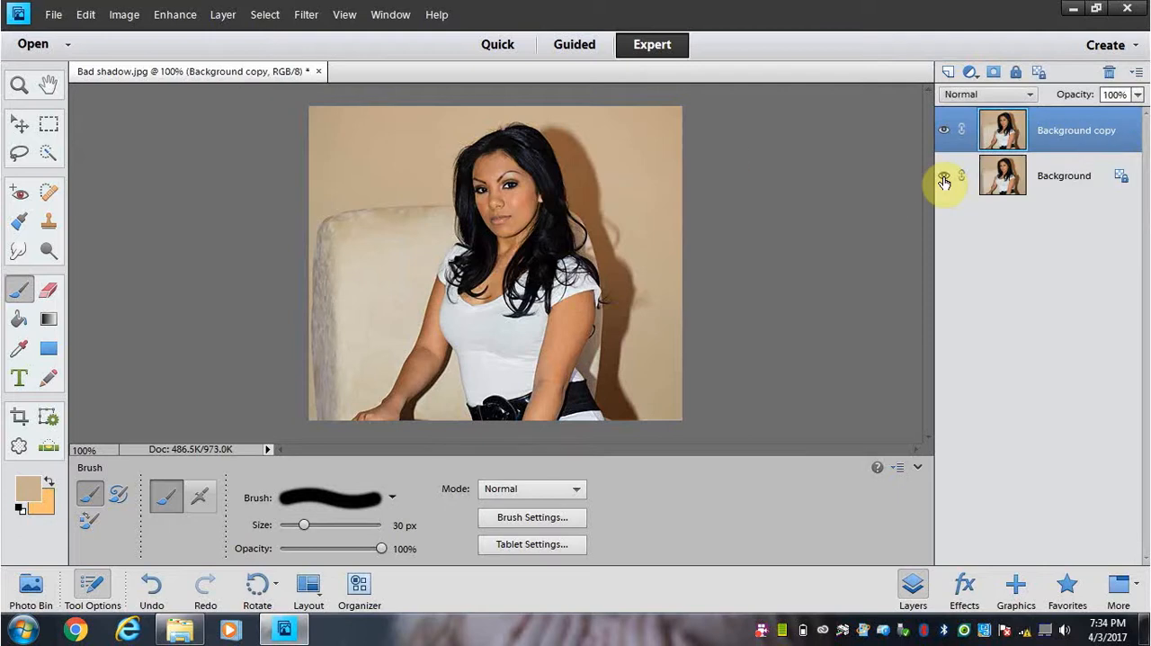
{"action": "left_click", "coordinate": [943, 178]}
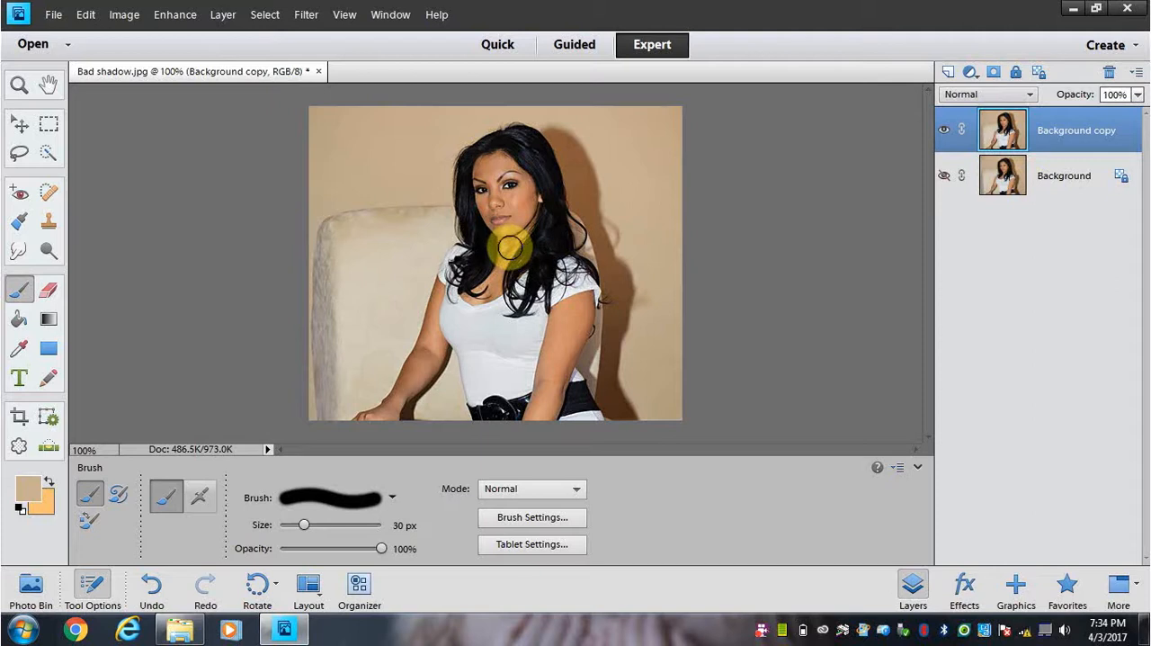
Step: Paint over the wall shadow beside the woman's head with a 30 px brush in the tan wall colour
{"action": "key", "text": "ctrl+equal"}
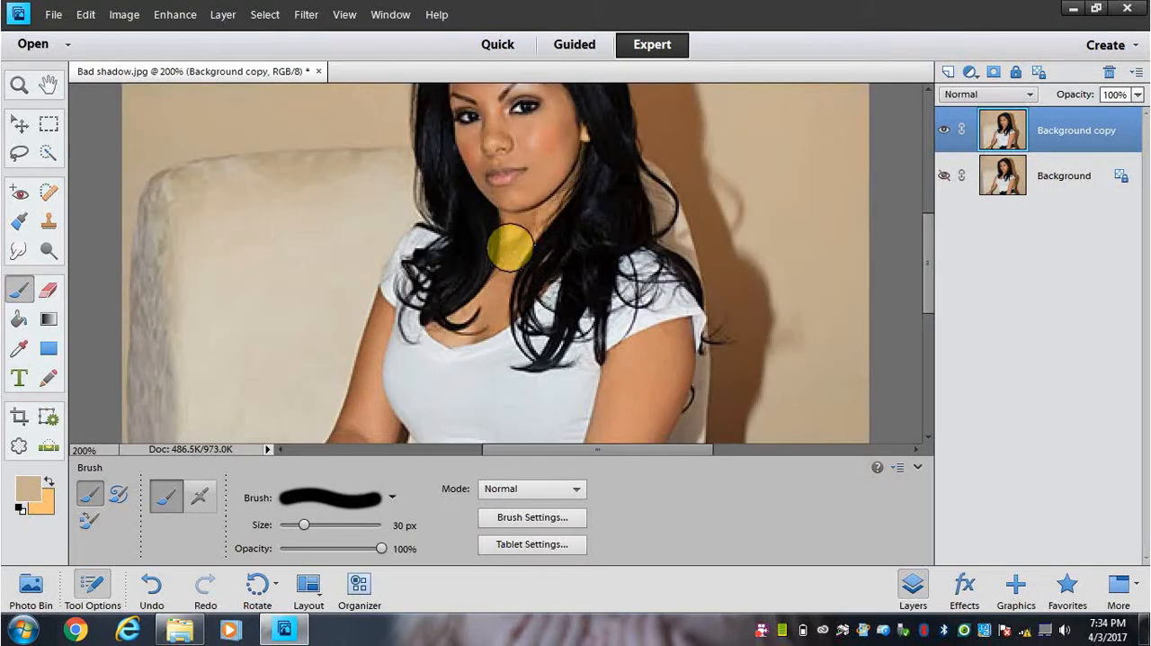
{"action": "scroll", "coordinate": [475, 234], "scroll_direction": "up", "scroll_amount": 2}
{"action": "scroll", "coordinate": [471, 244], "scroll_direction": "up", "scroll_amount": 6}
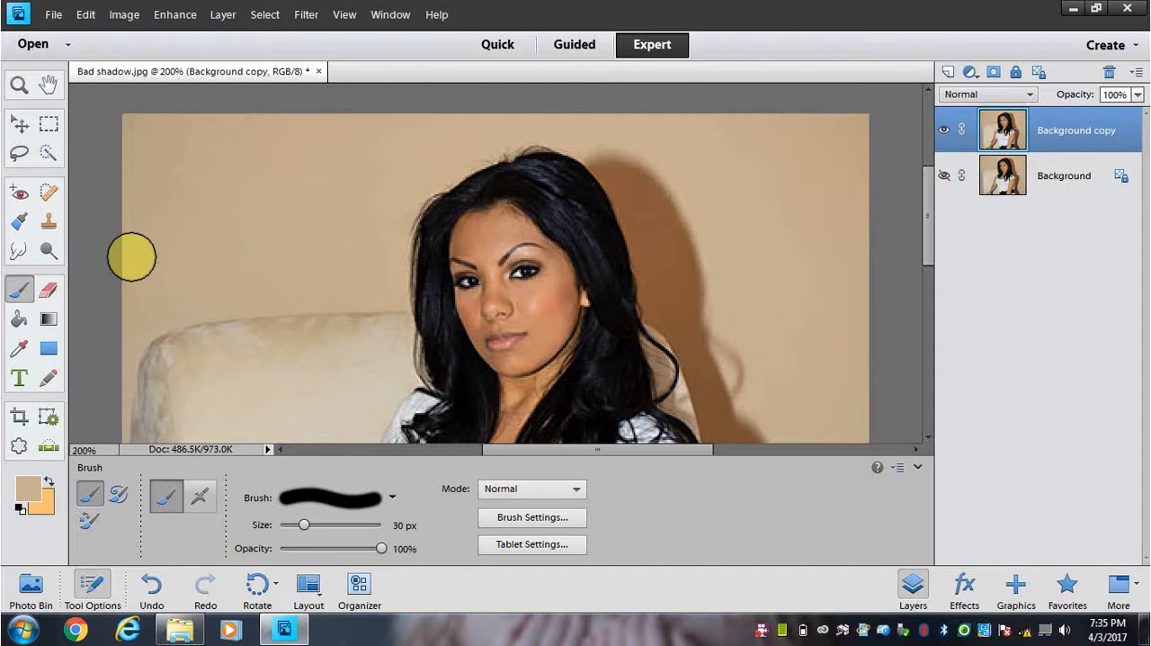
{"action": "left_click", "coordinate": [18, 351]}
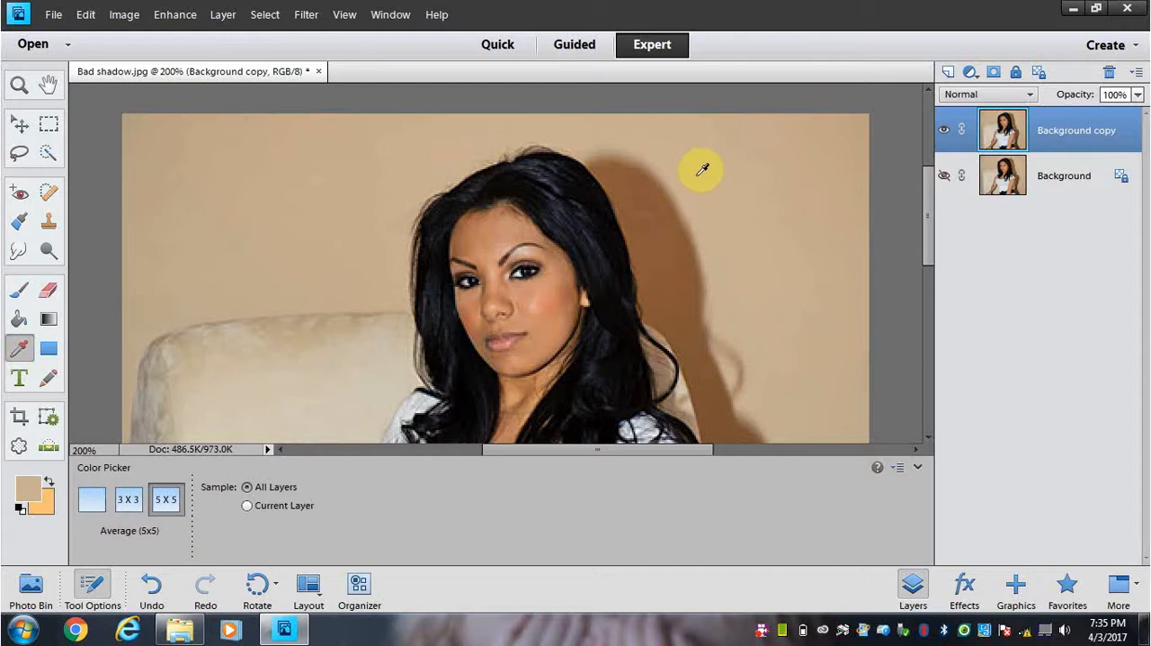
{"action": "left_click", "coordinate": [19, 295]}
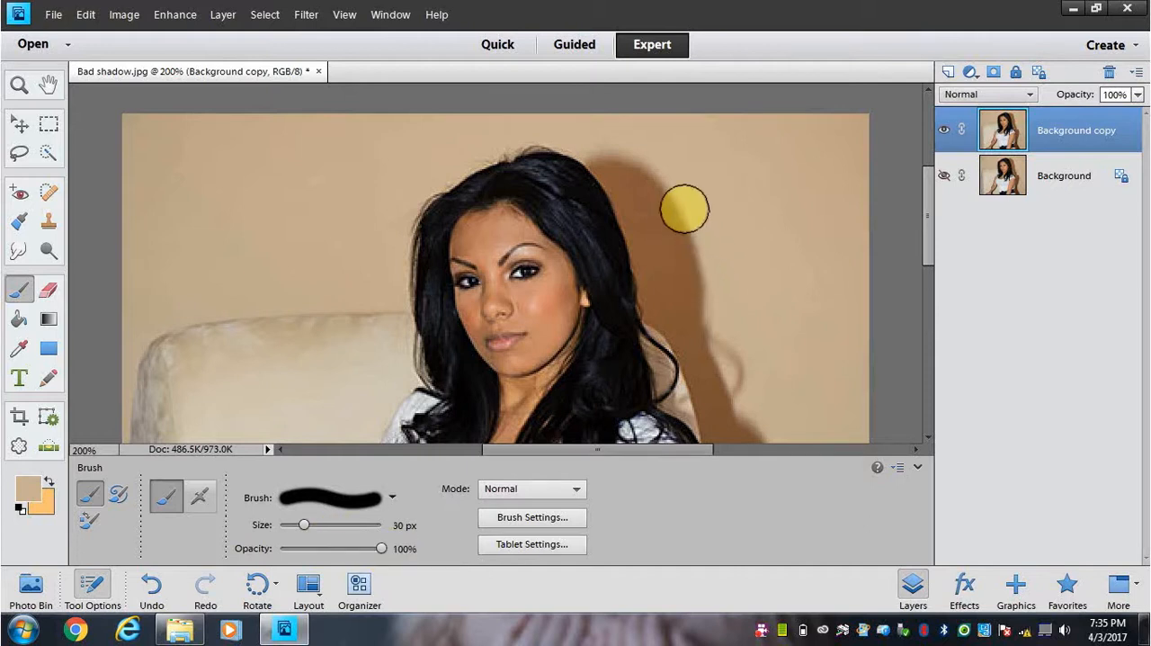
{"action": "left_click", "coordinate": [685, 219]}
{"action": "mouse_move", "coordinate": [684, 226]}
{"action": "left_mouse_down"}
{"action": "mouse_move", "coordinate": [694, 262]}
{"action": "mouse_move", "coordinate": [678, 210]}
{"action": "left_mouse_up"}
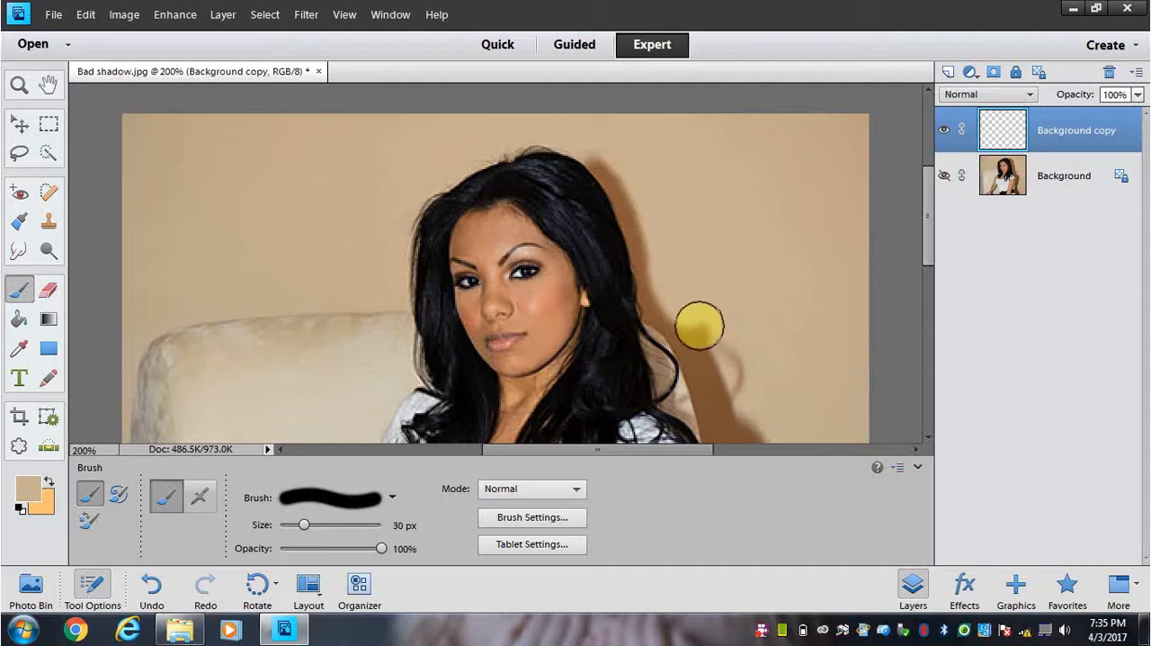
Step: Paint the tan wall colour over the shadow beside the woman's shoulder and arm down to the photo's lower edge
{"action": "scroll", "coordinate": [760, 261], "scroll_direction": "down", "scroll_amount": 5}
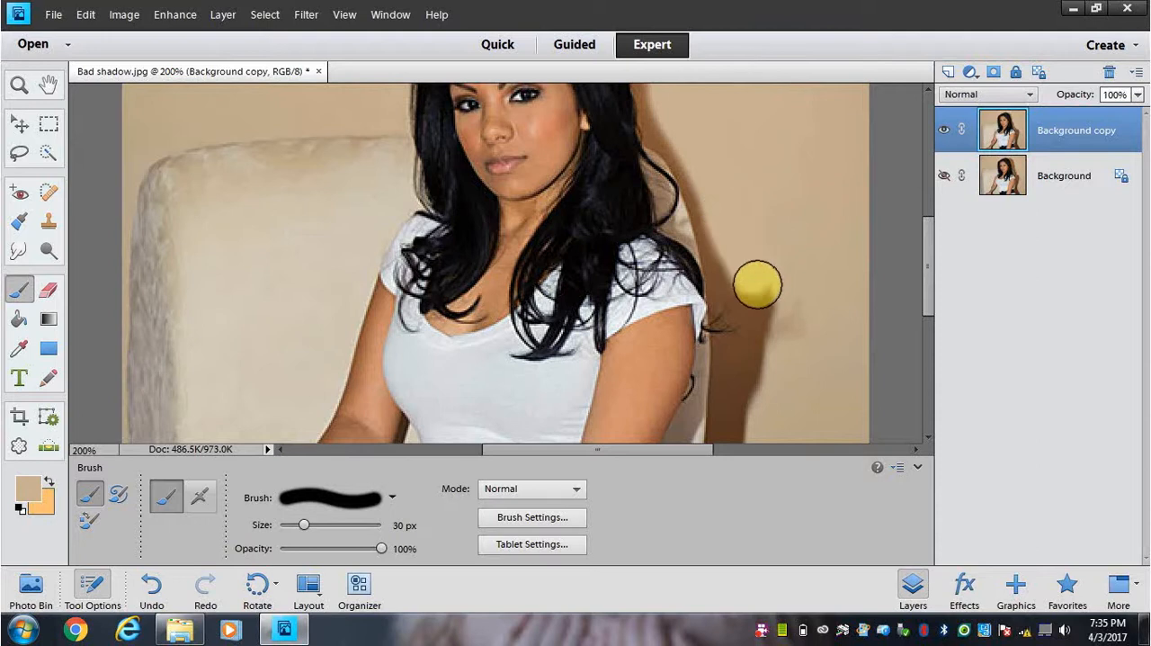
{"action": "scroll", "coordinate": [779, 261], "scroll_direction": "down", "scroll_amount": 3}
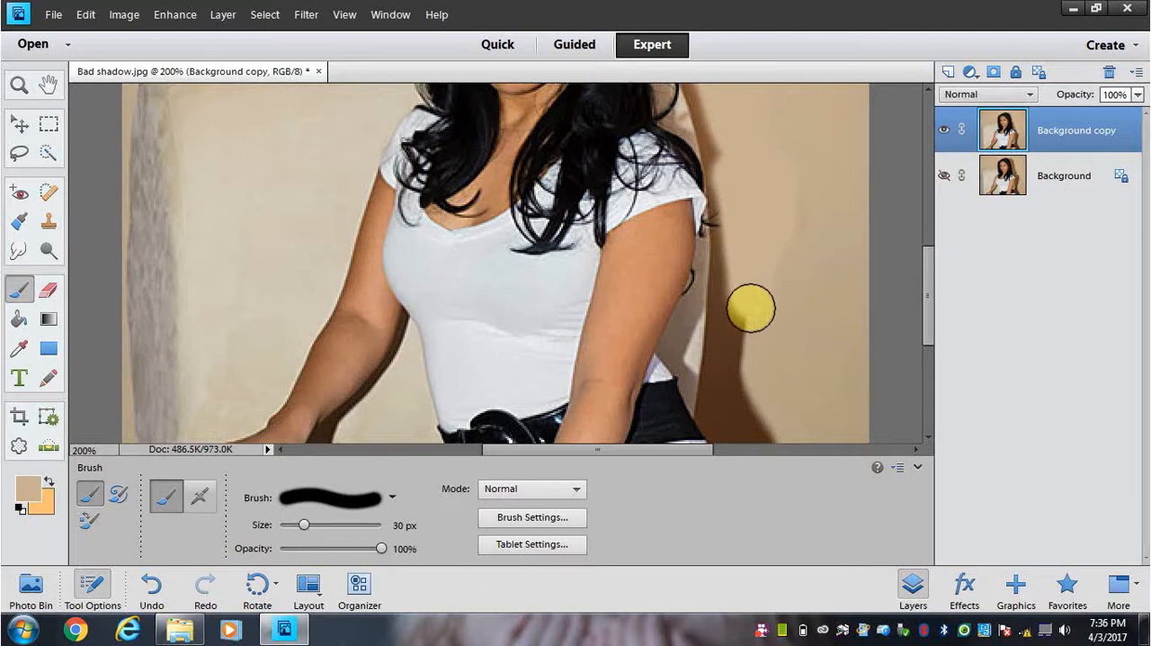
{"action": "scroll", "coordinate": [764, 351], "scroll_direction": "down", "scroll_amount": 2}
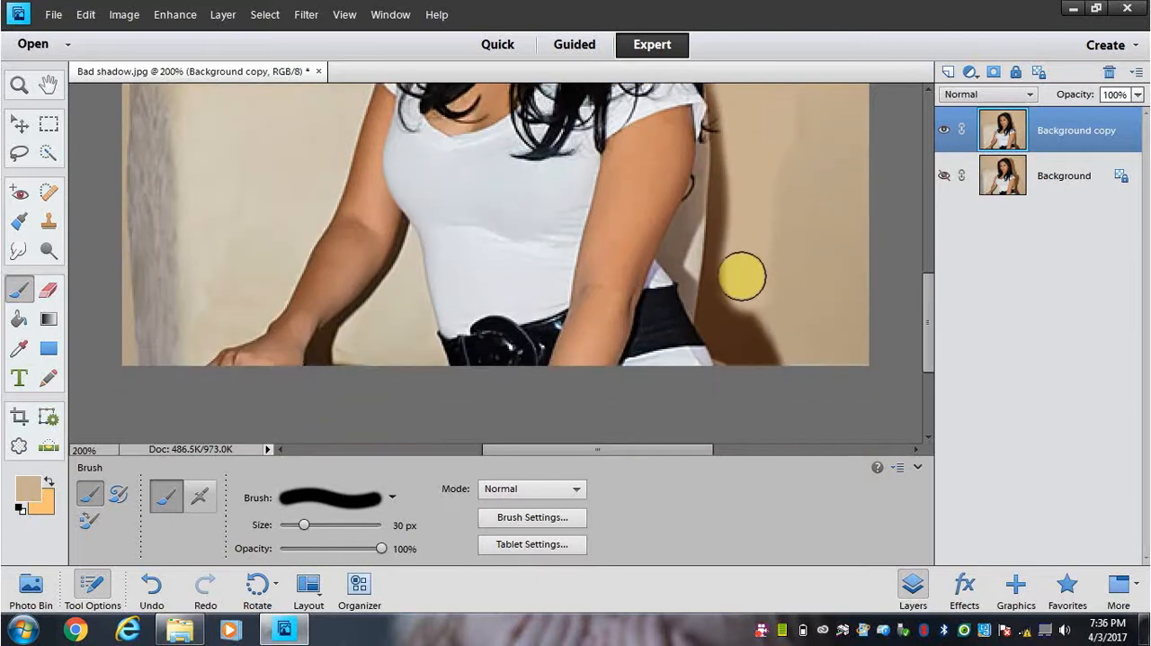
{"action": "mouse_move", "coordinate": [742, 275]}
{"action": "left_mouse_down"}
{"action": "mouse_move", "coordinate": [731, 308]}
{"action": "mouse_move", "coordinate": [770, 352]}
{"action": "mouse_move", "coordinate": [735, 316]}
{"action": "mouse_move", "coordinate": [747, 177]}
{"action": "mouse_move", "coordinate": [766, 175]}
{"action": "left_mouse_up"}
Step: Reduce the brush size to 20 px and paint over the remaining shadow edge beside the crown of the hair
{"action": "scroll", "coordinate": [768, 175], "scroll_direction": "up", "scroll_amount": 1}
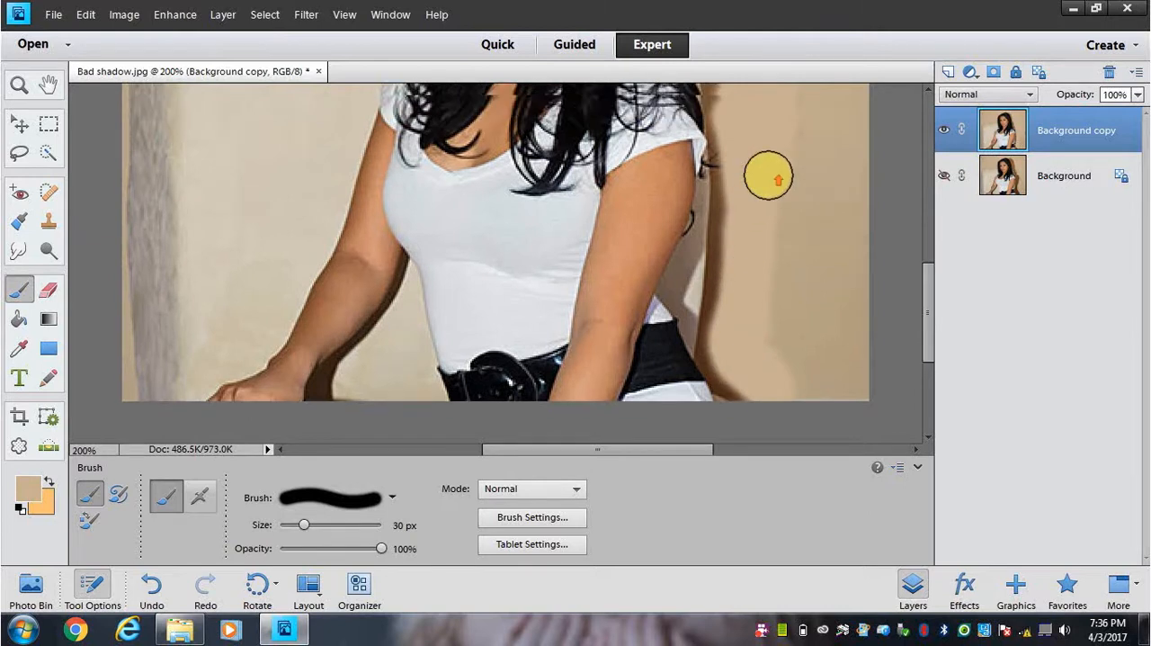
{"action": "scroll", "coordinate": [766, 174], "scroll_direction": "up", "scroll_amount": 10}
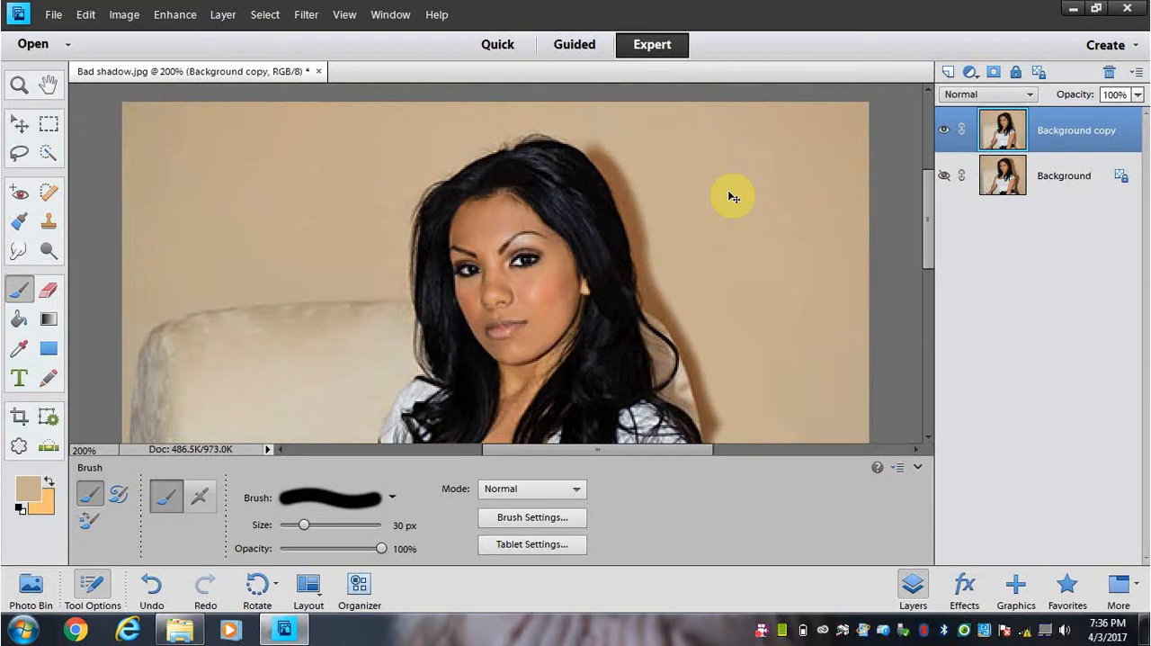
{"action": "key", "text": "ctrl+plus"}
{"action": "key", "text": "ctrl+plus"}
{"action": "key", "text": "ctrl+plus"}
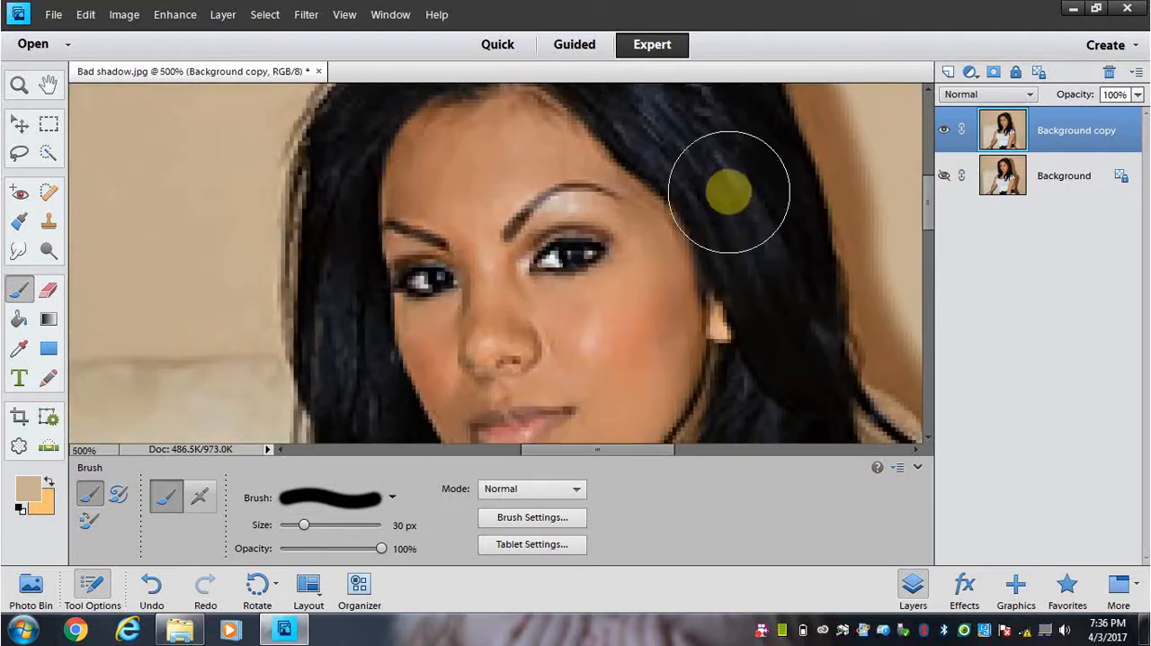
{"action": "left_click_drag", "start_coordinate": [625, 449], "coordinate": [655, 452]}
{"action": "scroll", "coordinate": [860, 225], "scroll_direction": "up", "scroll_amount": 4}
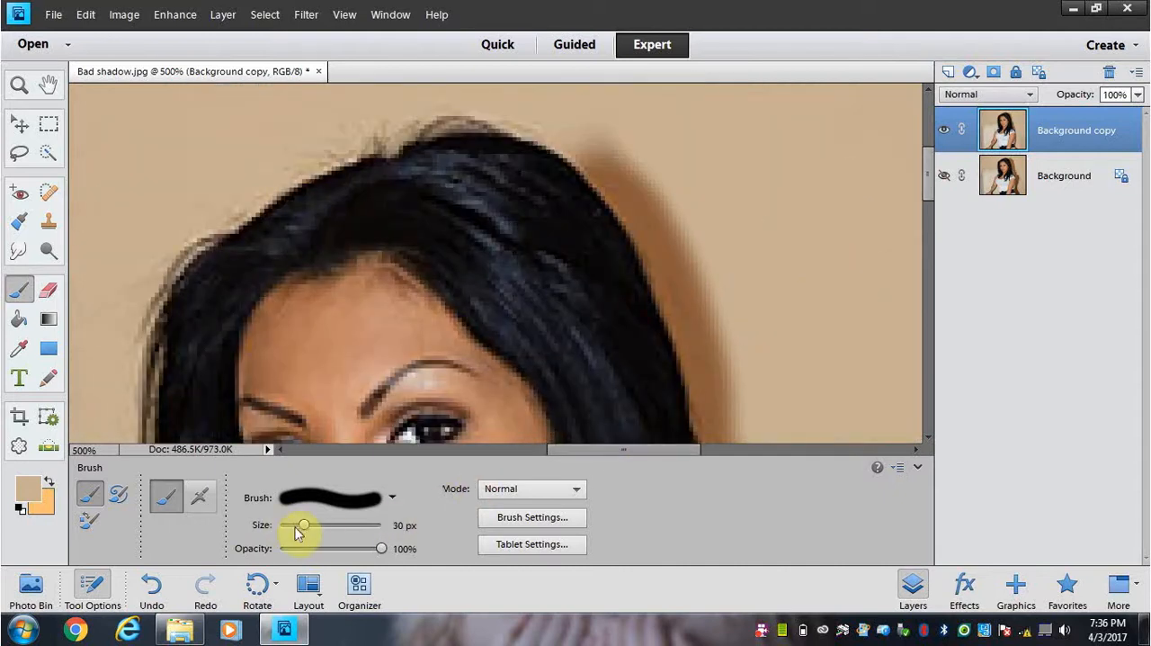
{"action": "left_click_drag", "start_coordinate": [301, 527], "coordinate": [295, 527]}
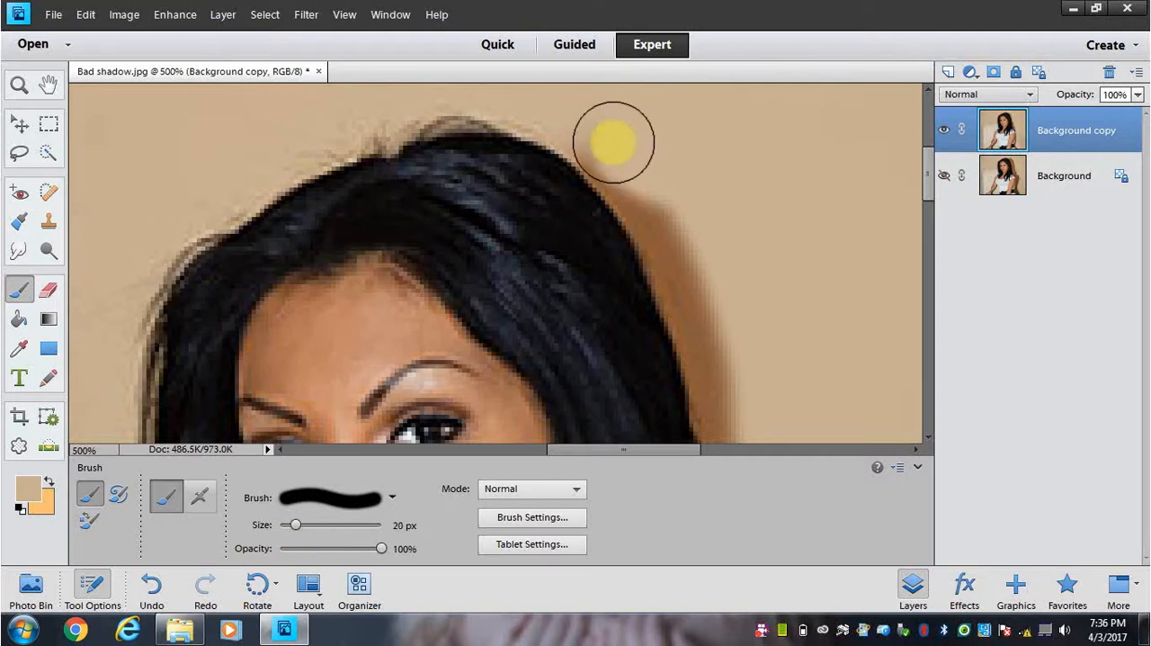
{"action": "mouse_move", "coordinate": [660, 192]}
{"action": "left_mouse_down"}
{"action": "mouse_move", "coordinate": [680, 227]}
{"action": "mouse_move", "coordinate": [604, 136]}
{"action": "mouse_move", "coordinate": [640, 171]}
{"action": "mouse_move", "coordinate": [709, 292]}
{"action": "mouse_move", "coordinate": [682, 245]}
{"action": "left_mouse_up"}
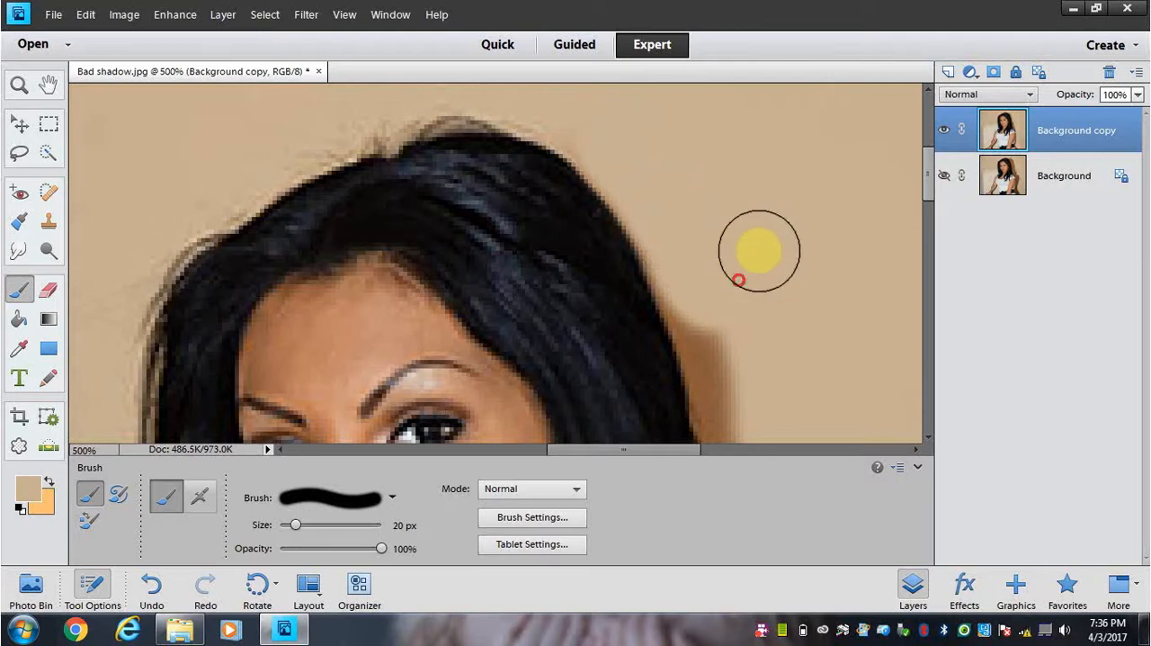
Step: Paint out the remaining shadow along the outer edge of the hair from eye level down to the loose curl
{"action": "scroll", "coordinate": [747, 224], "scroll_direction": "down", "scroll_amount": 2}
{"action": "left_click_drag", "start_coordinate": [696, 174], "coordinate": [729, 268]}
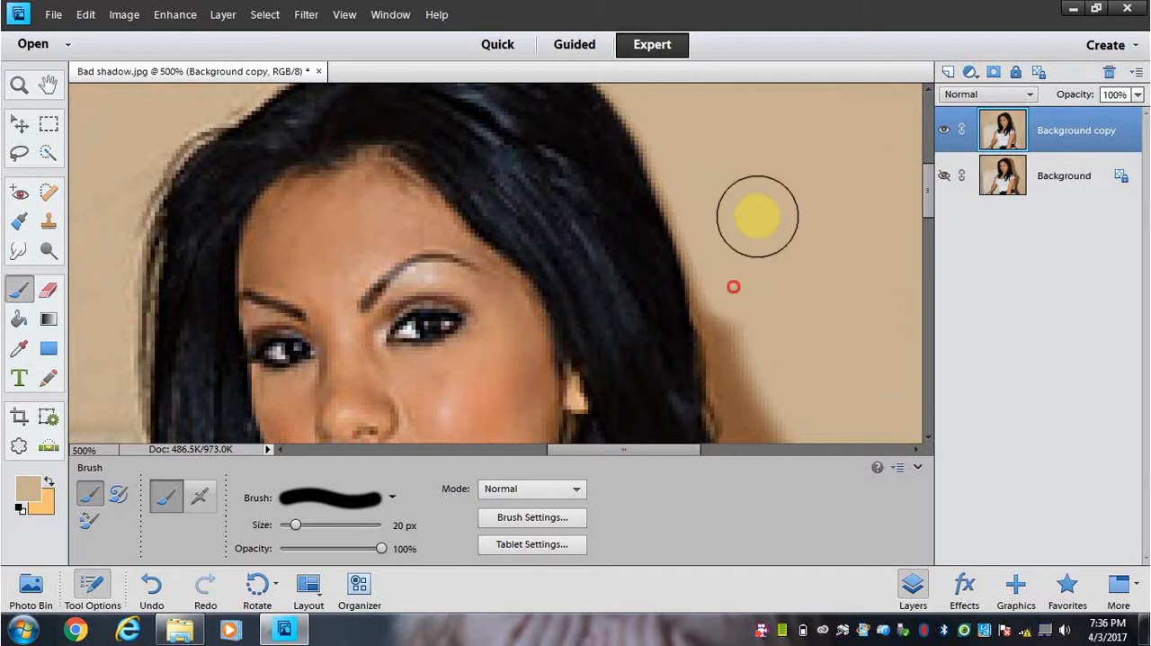
{"action": "scroll", "coordinate": [753, 193], "scroll_direction": "down", "scroll_amount": 2}
{"action": "mouse_move", "coordinate": [726, 220]}
{"action": "left_mouse_down"}
{"action": "mouse_move", "coordinate": [750, 273]}
{"action": "mouse_move", "coordinate": [761, 272]}
{"action": "left_mouse_up"}
{"action": "scroll", "coordinate": [762, 257], "scroll_direction": "down", "scroll_amount": 2}
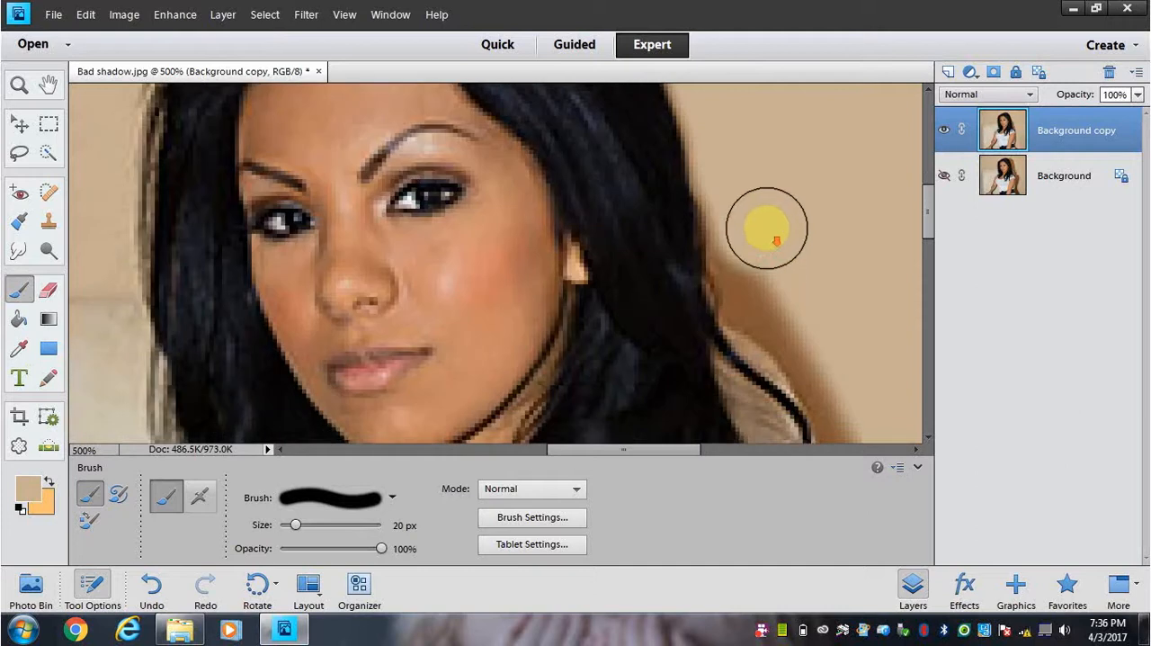
{"action": "mouse_move", "coordinate": [747, 214]}
{"action": "left_mouse_down"}
{"action": "mouse_move", "coordinate": [749, 237]}
{"action": "mouse_move", "coordinate": [799, 267]}
{"action": "mouse_move", "coordinate": [763, 260]}
{"action": "mouse_move", "coordinate": [763, 249]}
{"action": "mouse_move", "coordinate": [780, 252]}
{"action": "mouse_move", "coordinate": [803, 288]}
{"action": "mouse_move", "coordinate": [758, 257]}
{"action": "left_mouse_up"}
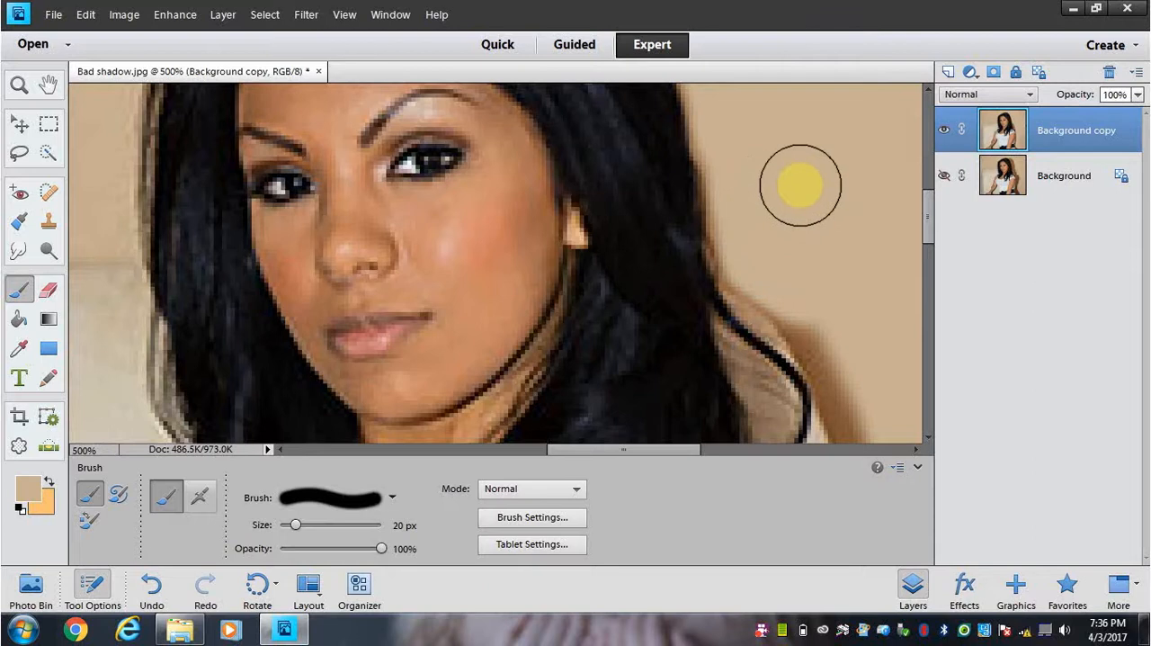
{"action": "scroll", "coordinate": [796, 185], "scroll_direction": "down", "scroll_amount": 3}
{"action": "left_click_drag", "start_coordinate": [794, 168], "coordinate": [785, 146]}
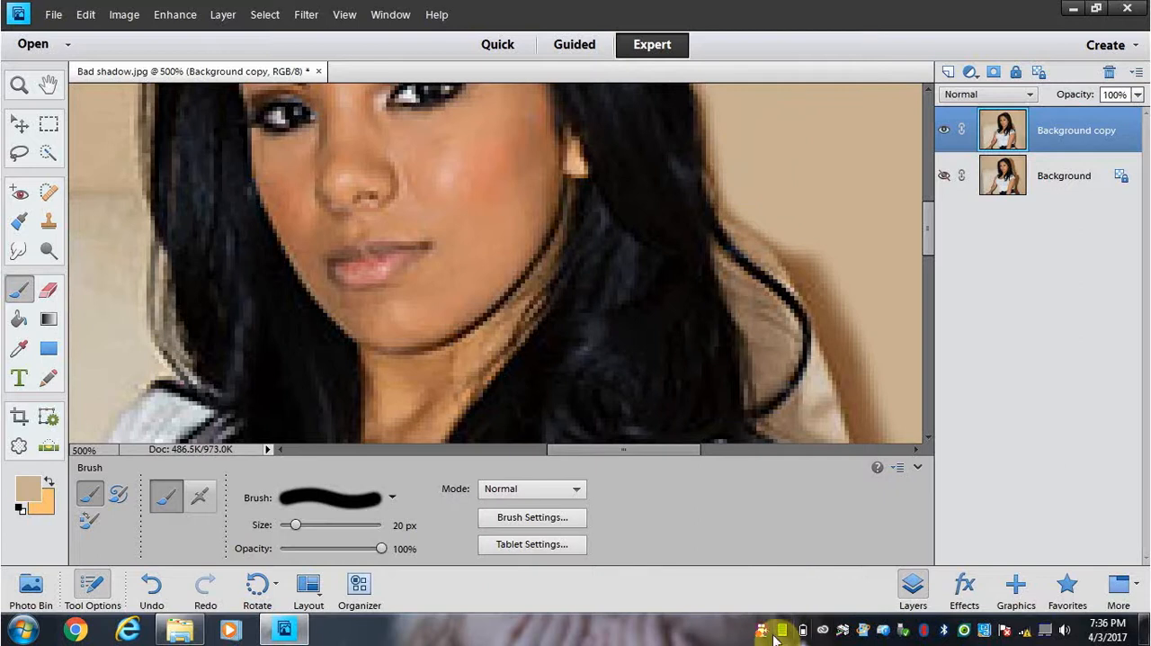
{"action": "left_click", "coordinate": [764, 636]}
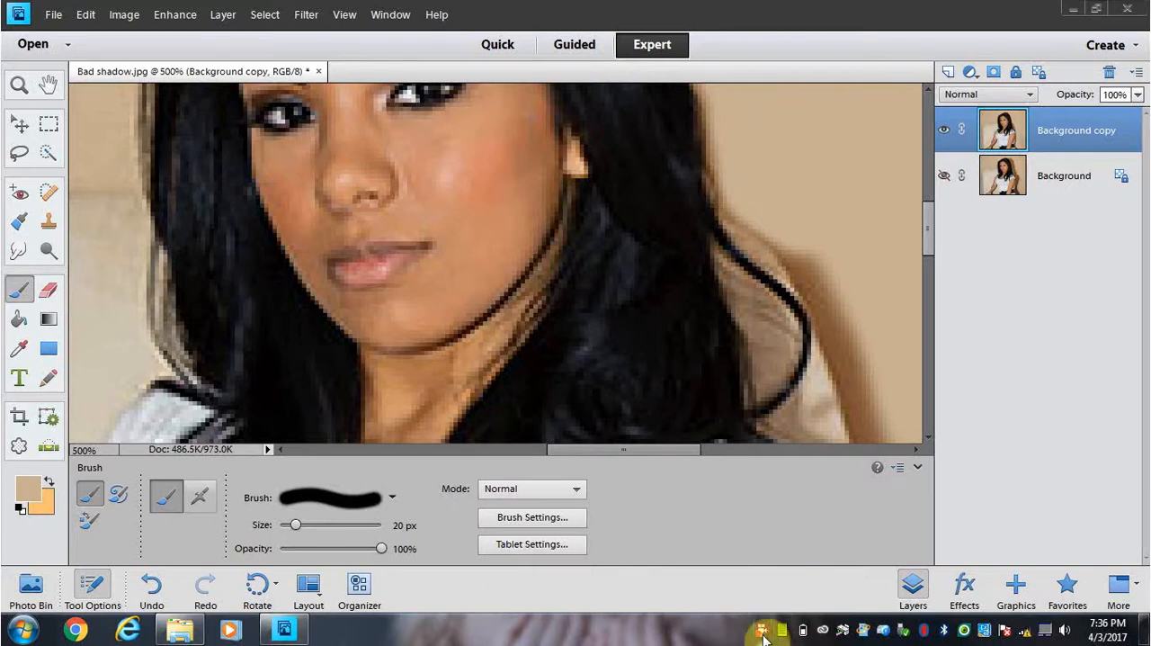